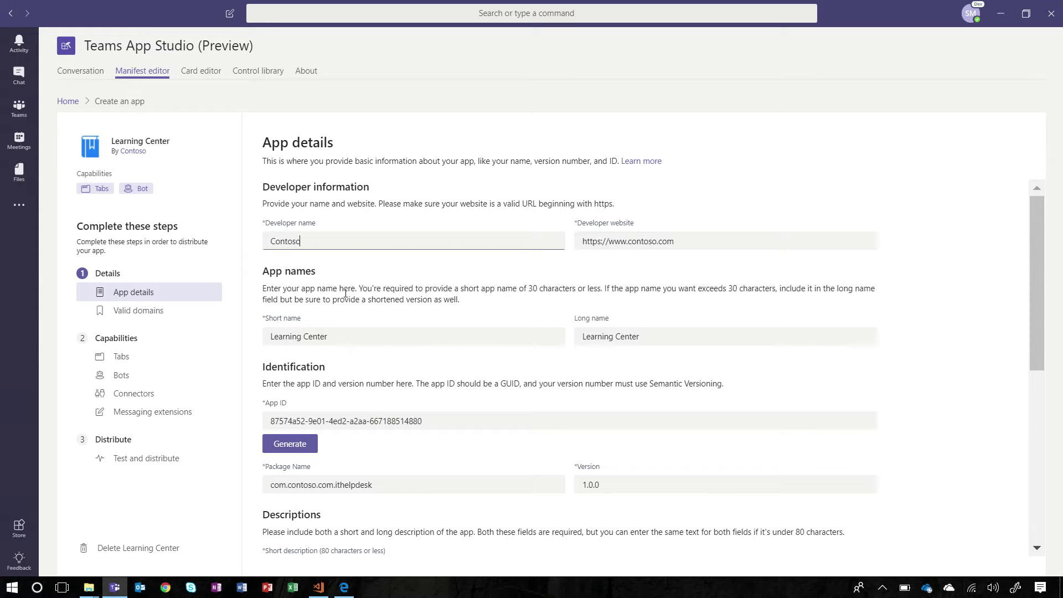
Step: Export the Learning Center app package from Test and distribute to the local drive, then go to the Store
{"action": "scroll", "coordinate": [390, 384], "scroll_direction": "down", "scroll_amount": 1}
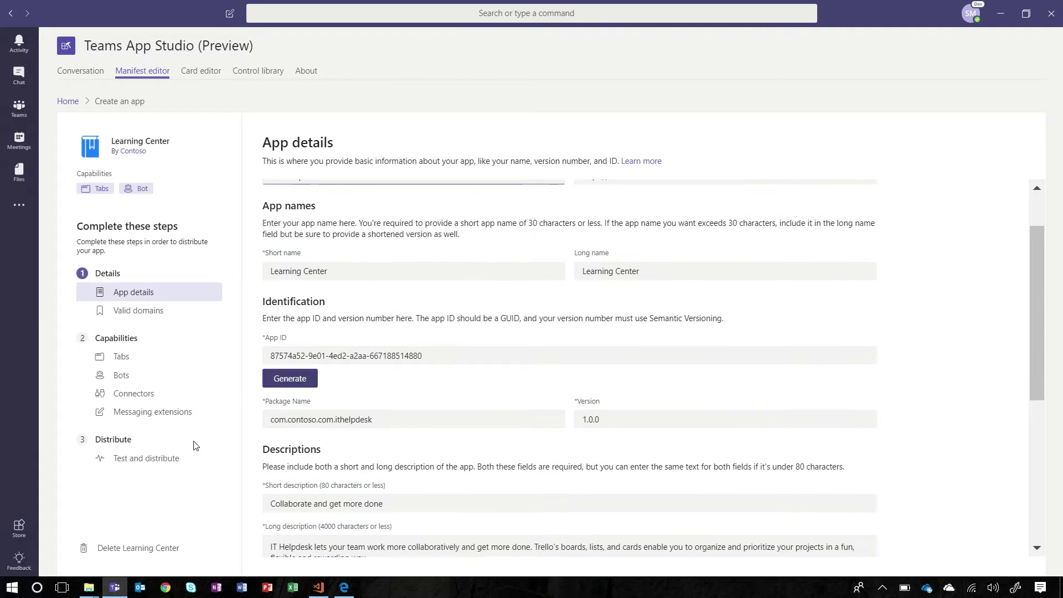
{"action": "left_click", "coordinate": [169, 463]}
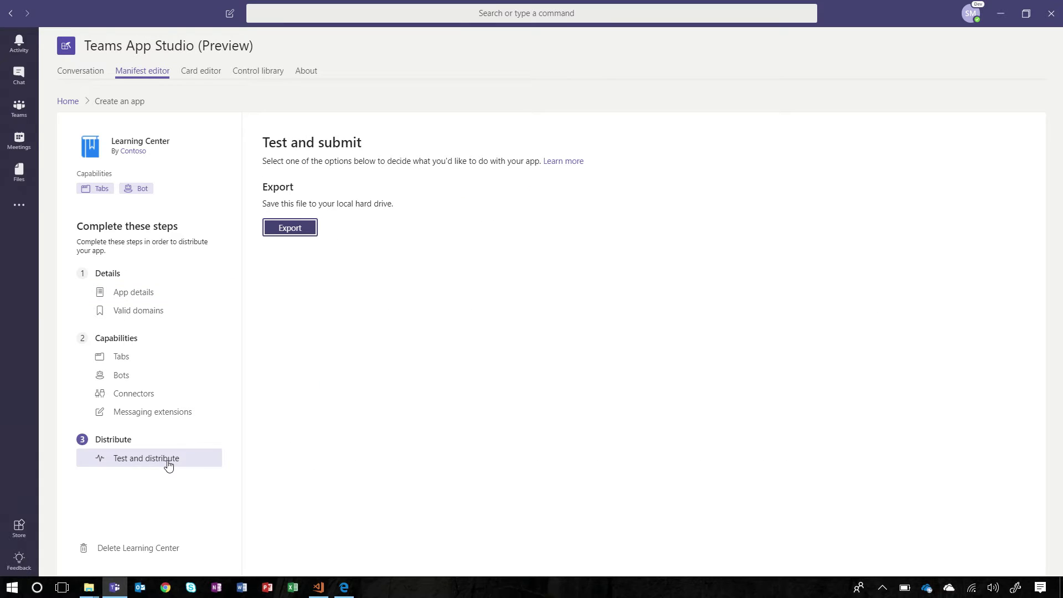
{"action": "left_click", "coordinate": [286, 231]}
{"action": "left_click", "coordinate": [19, 529]}
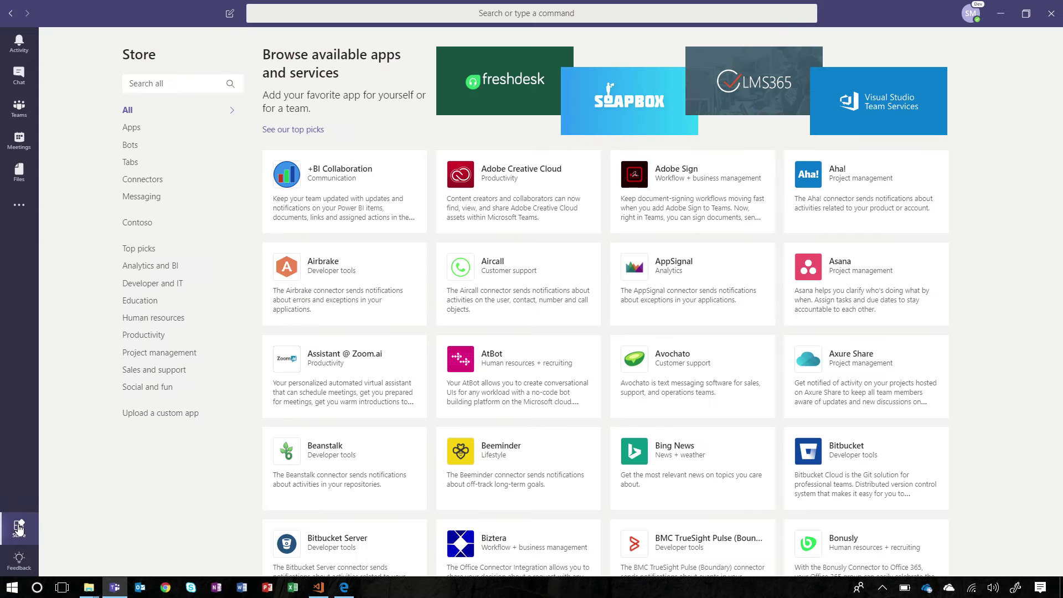
Step: Filter the Store to Contoso's apps and choose to upload a custom app for the whole organisation
{"action": "left_click", "coordinate": [130, 231]}
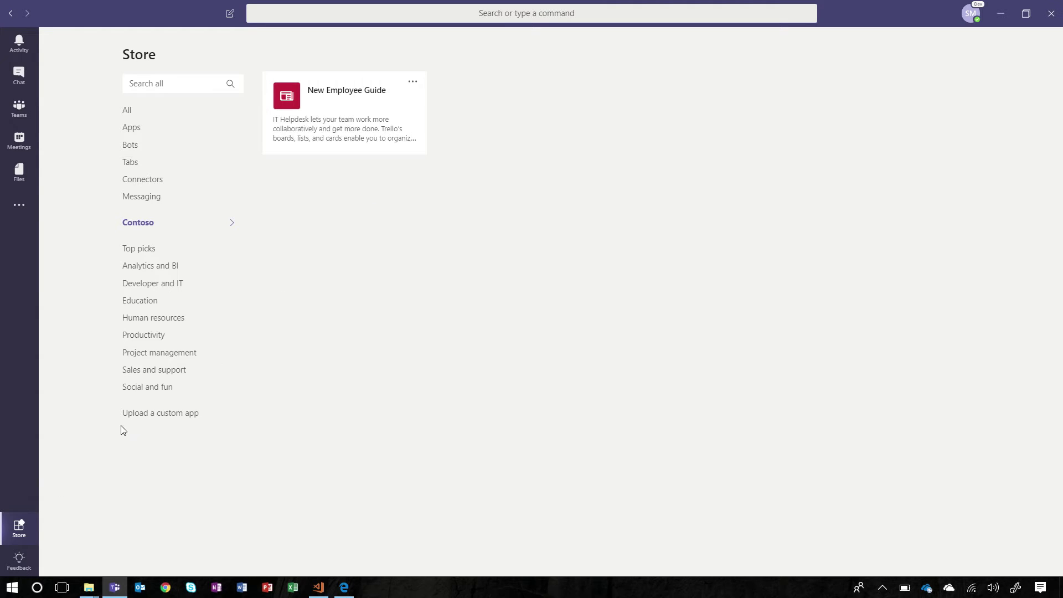
{"action": "left_click", "coordinate": [148, 418]}
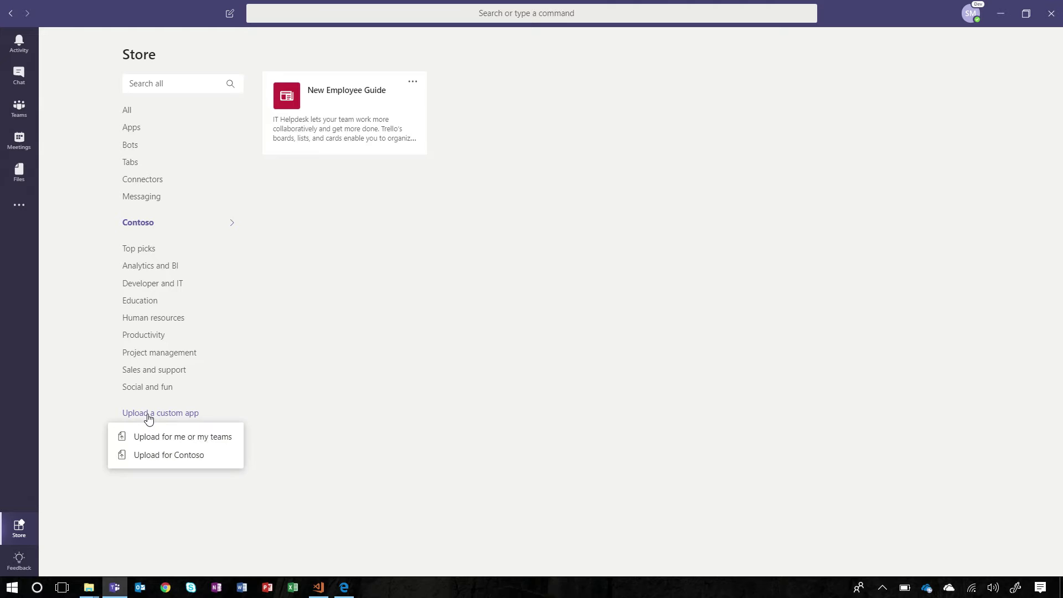
{"action": "left_click", "coordinate": [154, 458]}
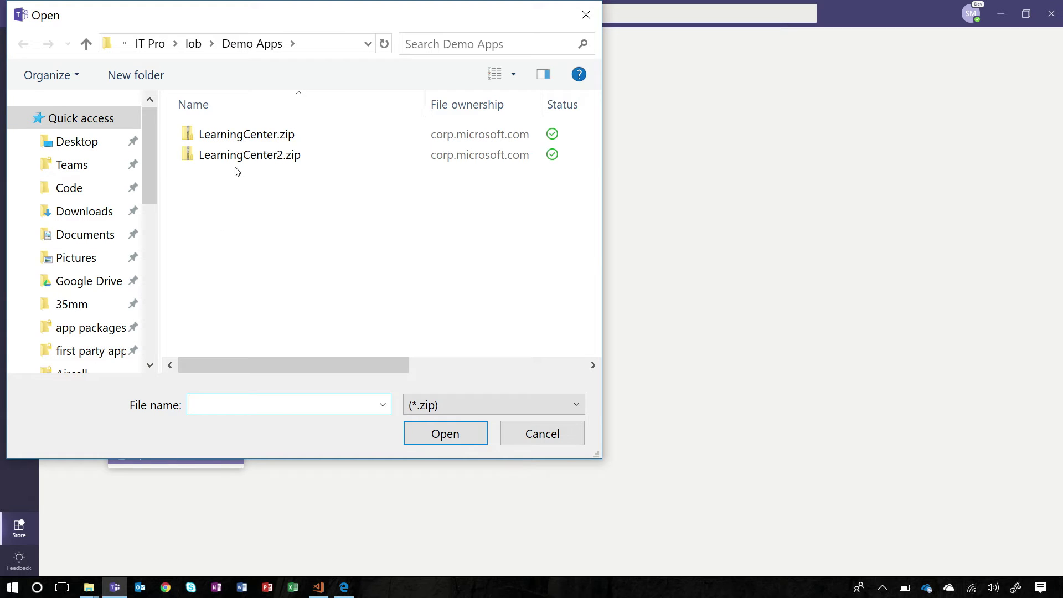
Step: Upload LearningCenter.zip from the Demo Apps folder into the Contoso catalog
{"action": "left_click", "coordinate": [254, 133]}
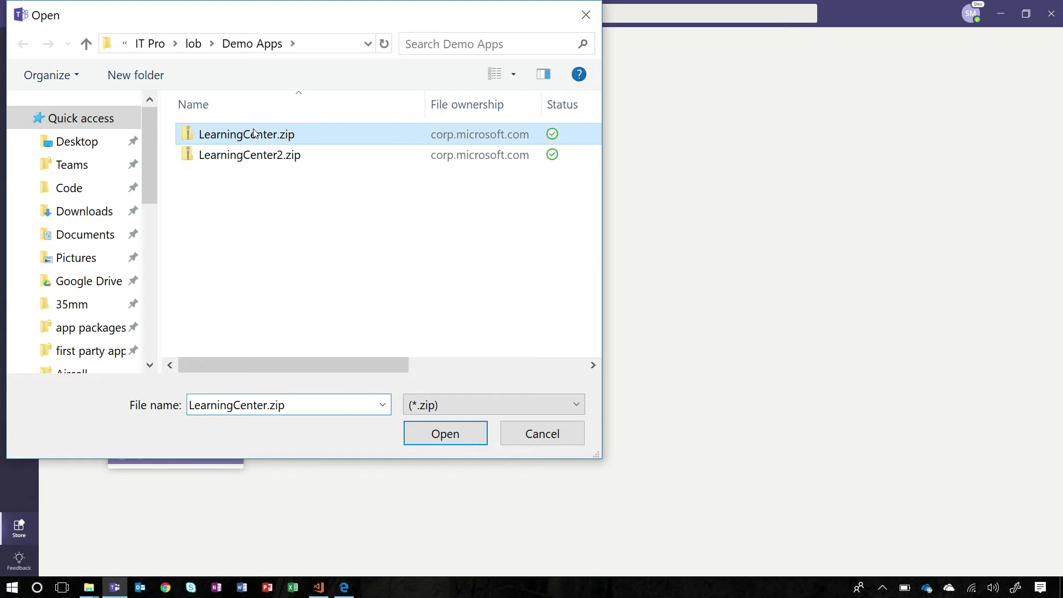
{"action": "left_click", "coordinate": [437, 439]}
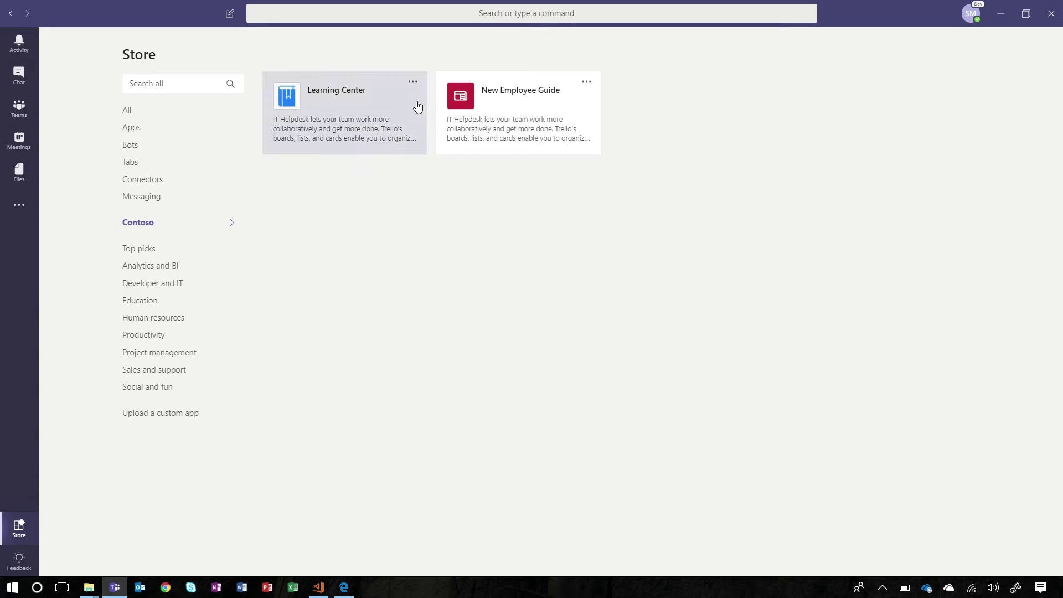
{"action": "left_click", "coordinate": [413, 84]}
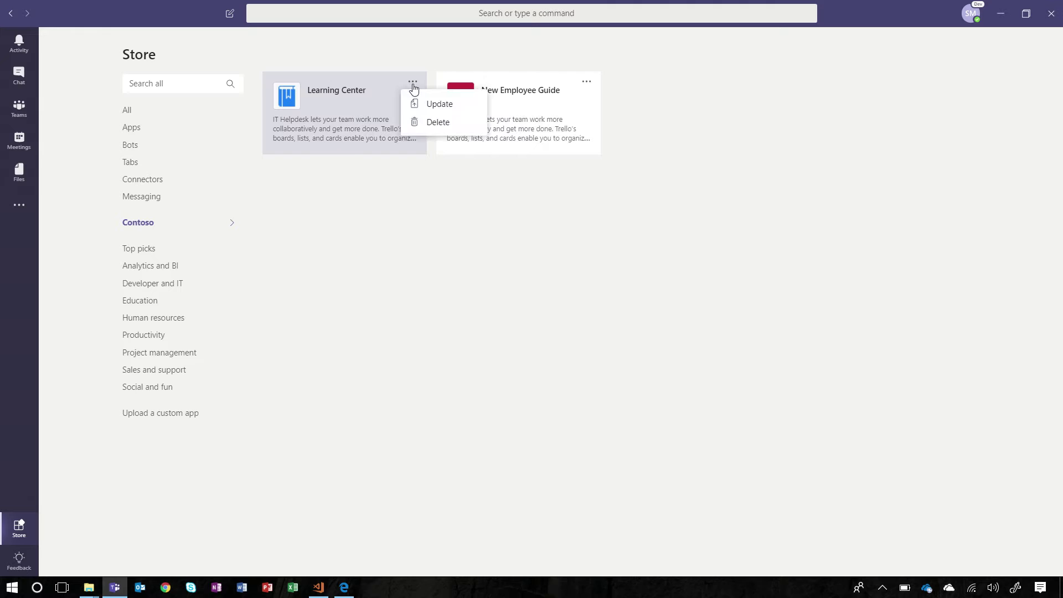
Step: Choose Delete for the Learning Center app card
{"action": "left_click", "coordinate": [427, 123]}
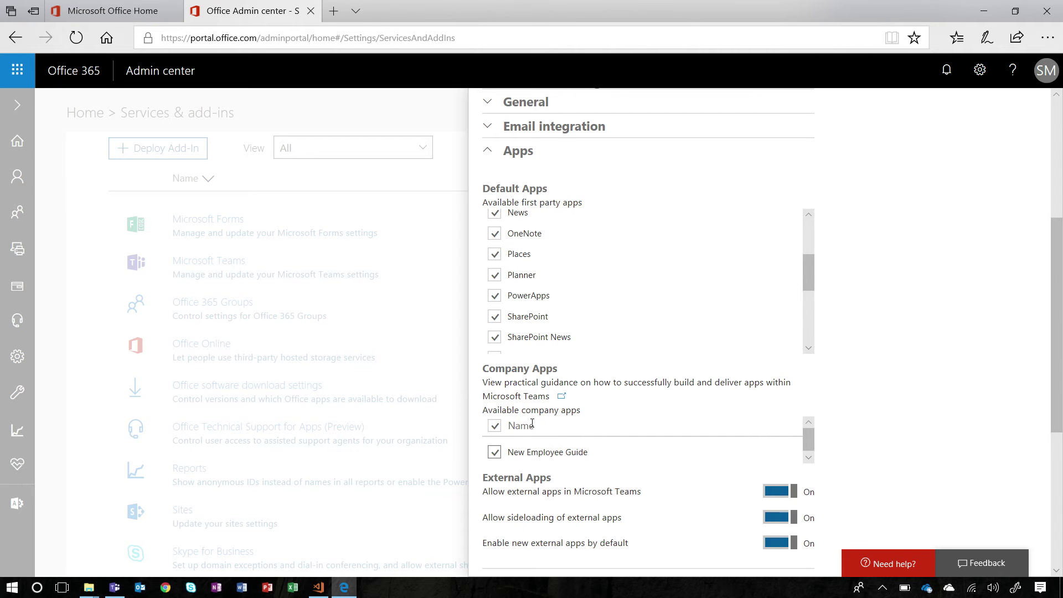
Step: Toggle the company apps Name checkbox off and on in Teams Apps settings, then return to Teams
{"action": "left_click", "coordinate": [498, 431]}
{"action": "left_click", "coordinate": [500, 432]}
{"action": "key", "text": "alt+Tab"}
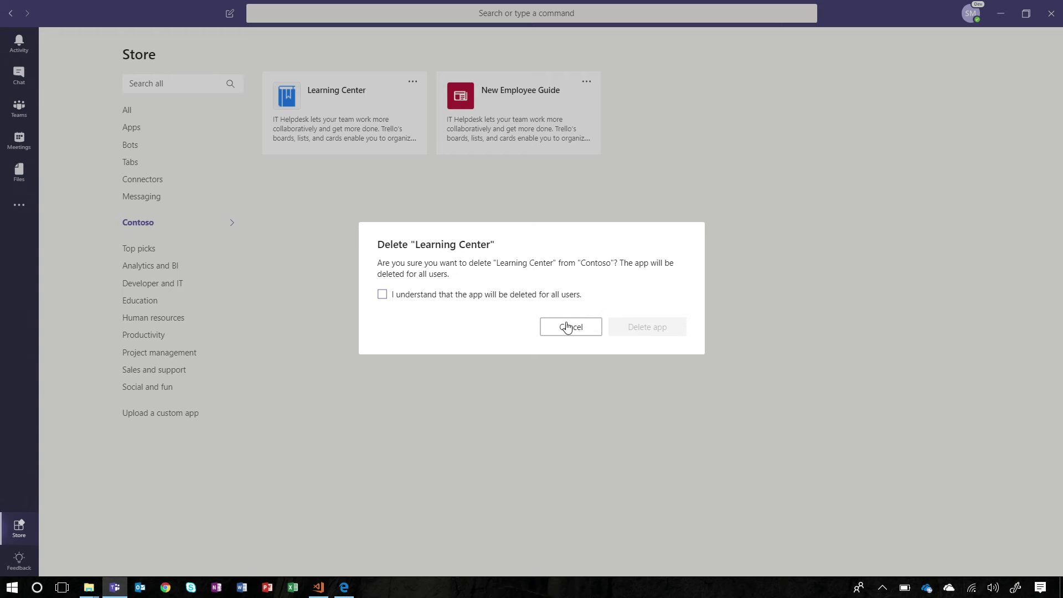
Step: Cancel the deletion and update Learning Center with the LearningCenter2.zip package
{"action": "left_click", "coordinate": [554, 334]}
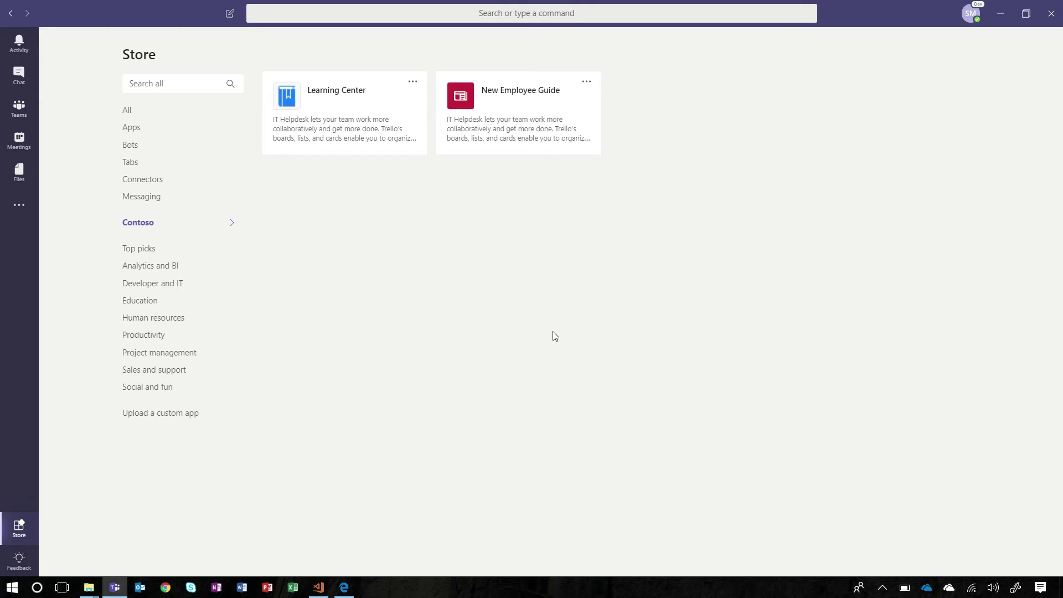
{"action": "left_click", "coordinate": [411, 83]}
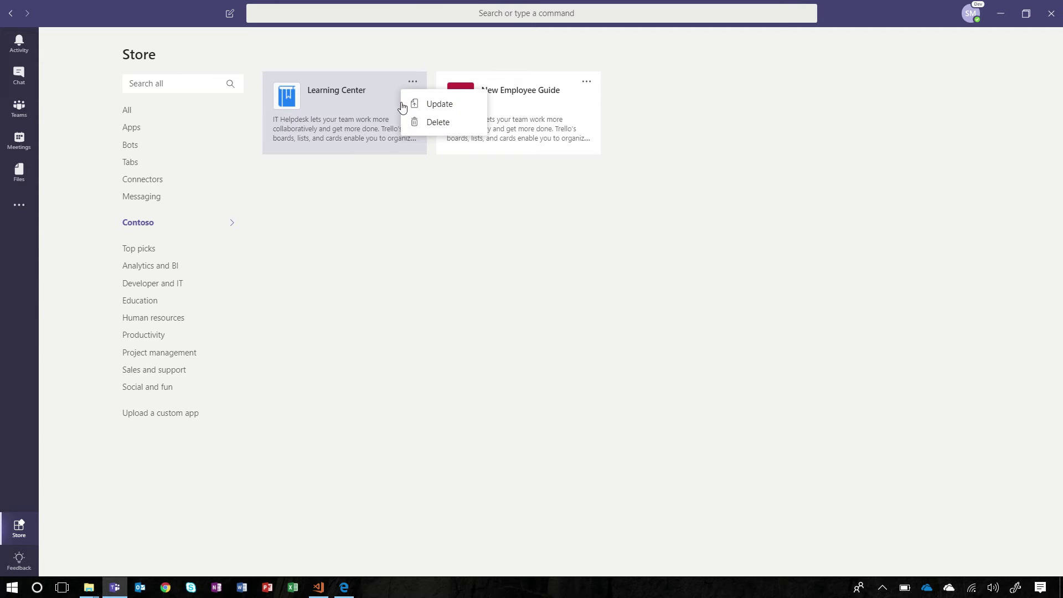
{"action": "left_click", "coordinate": [417, 108]}
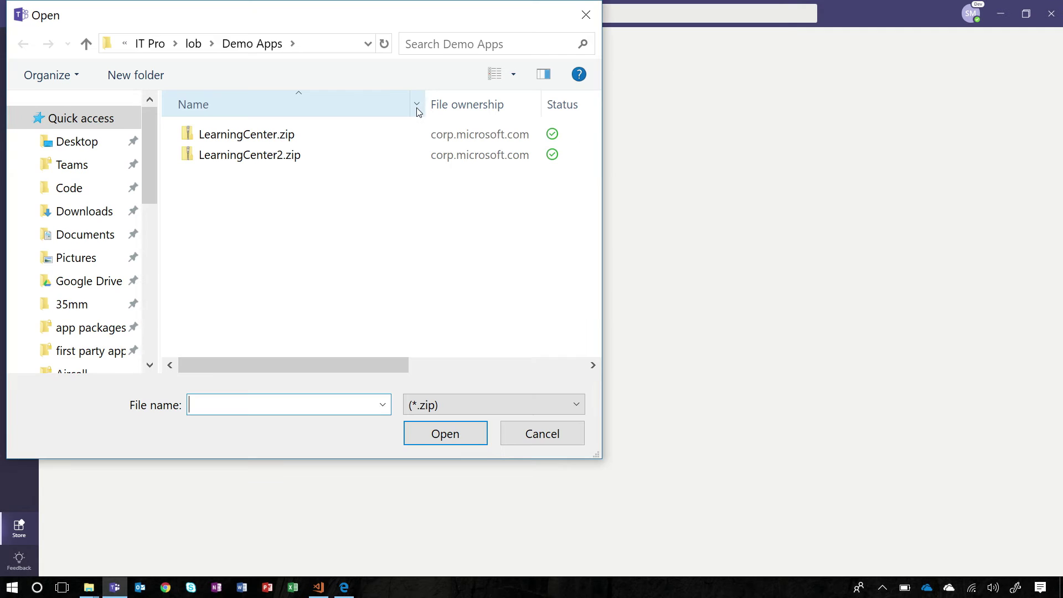
{"action": "left_click", "coordinate": [256, 153]}
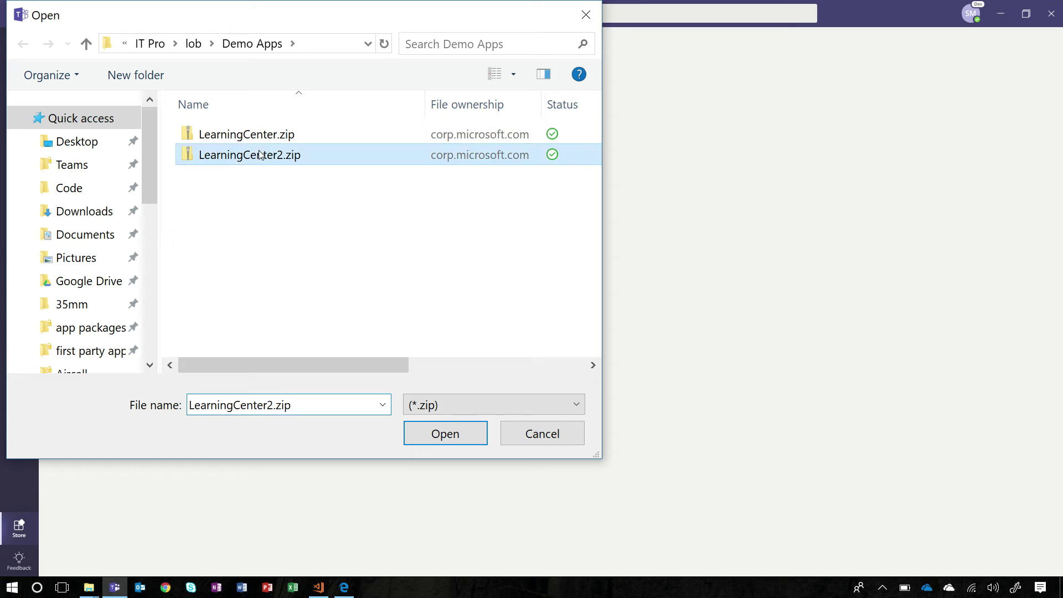
{"action": "left_click", "coordinate": [431, 436]}
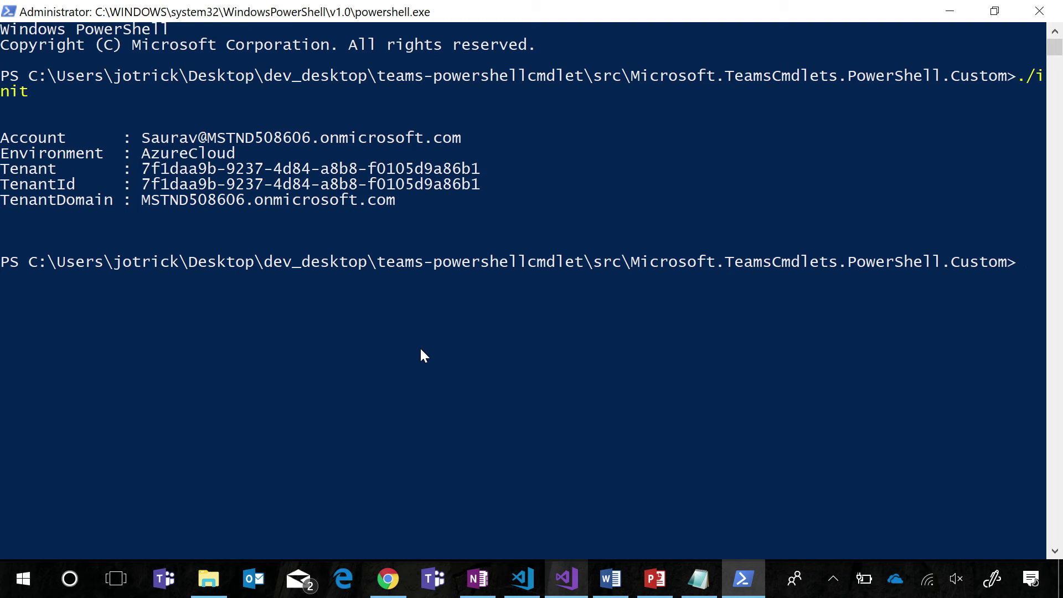
Step: Run Set-TenantApp -AppPath with the LearningCenter manifest.zip to upload it to the tenant catalog
{"action": "type", "text": "Set-TenantApp -AppPath C:\\Users\\jotrick\\Downloads\\DemoLOBApps\\LearningCenter\\manifest.zip"}
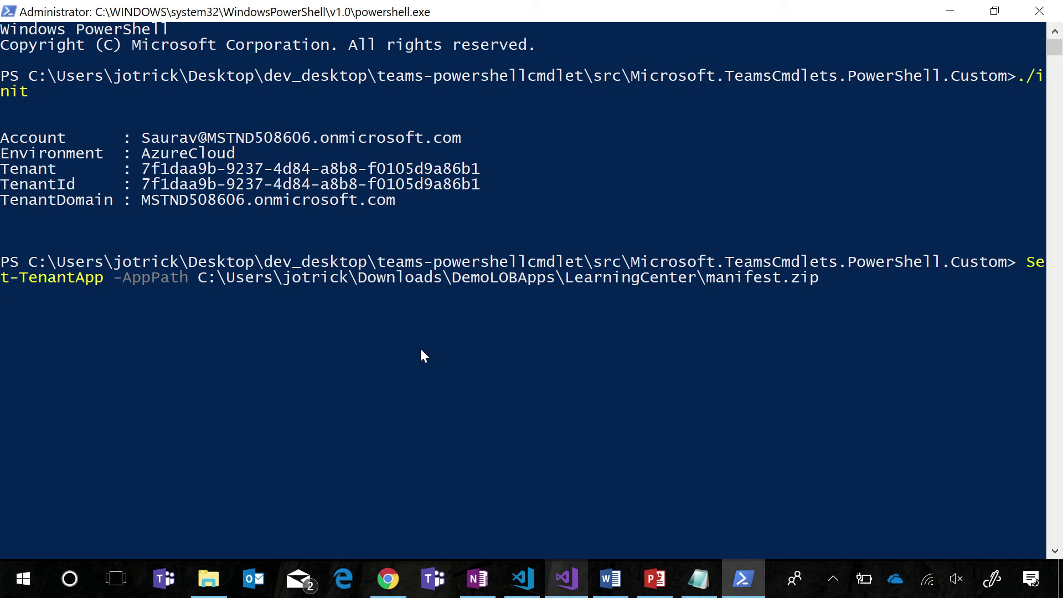
{"action": "key", "text": "Return"}
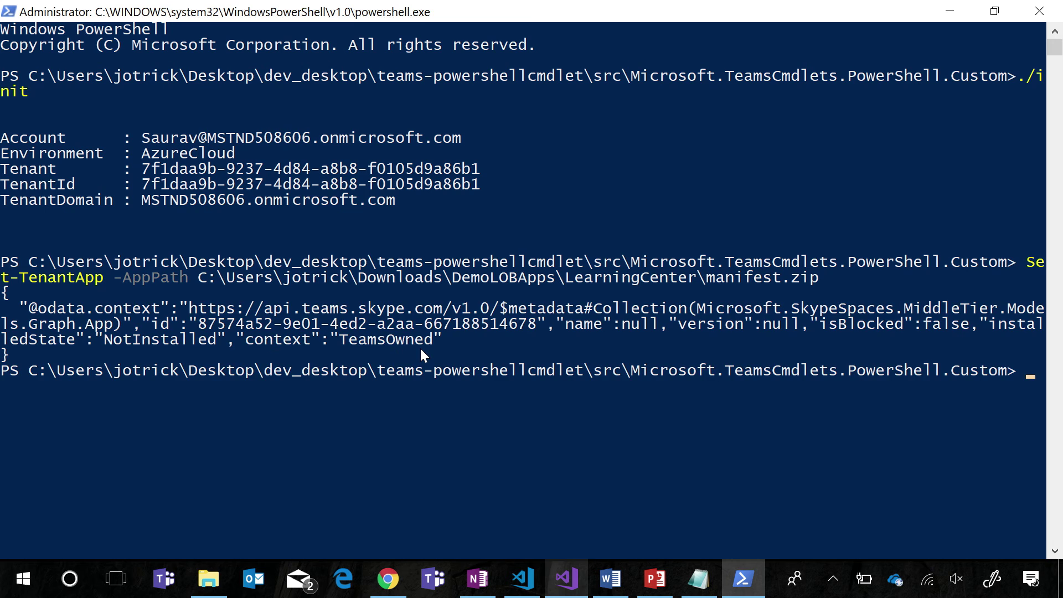
{"action": "key", "text": "alt+Tab"}
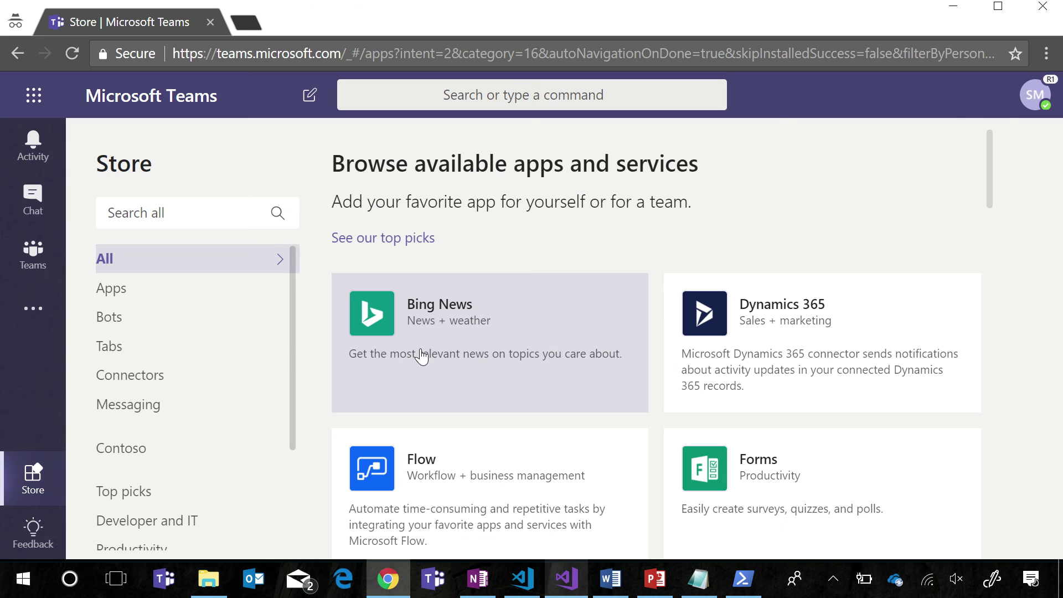
Step: Reload the Store and review the features in the Contoso Learning Center details, then switch to Notepad
{"action": "left_click", "coordinate": [69, 54]}
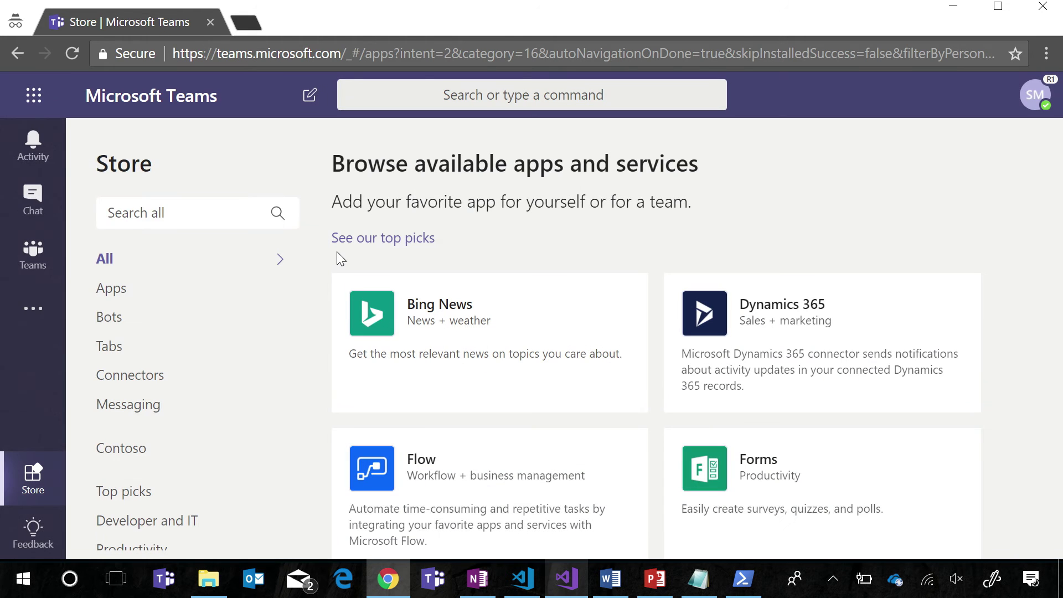
{"action": "left_click", "coordinate": [120, 457]}
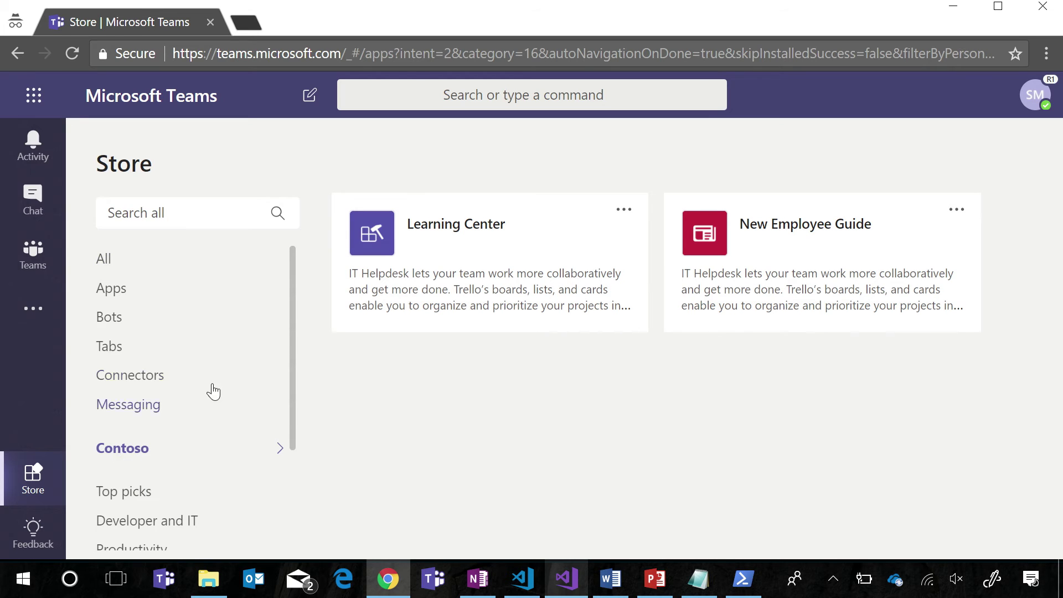
{"action": "left_click", "coordinate": [438, 299]}
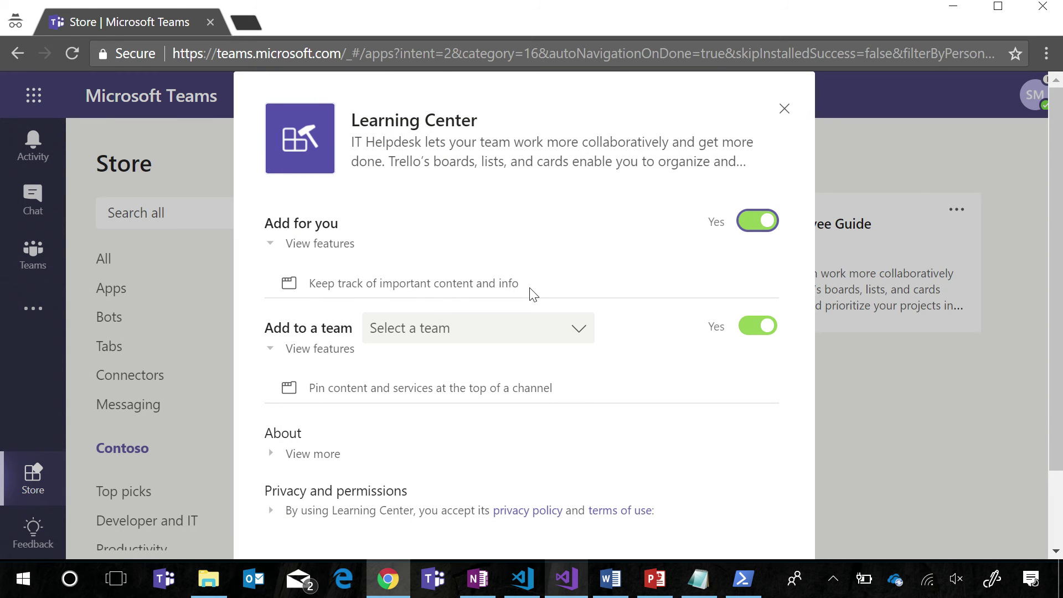
{"action": "left_click", "coordinate": [784, 109]}
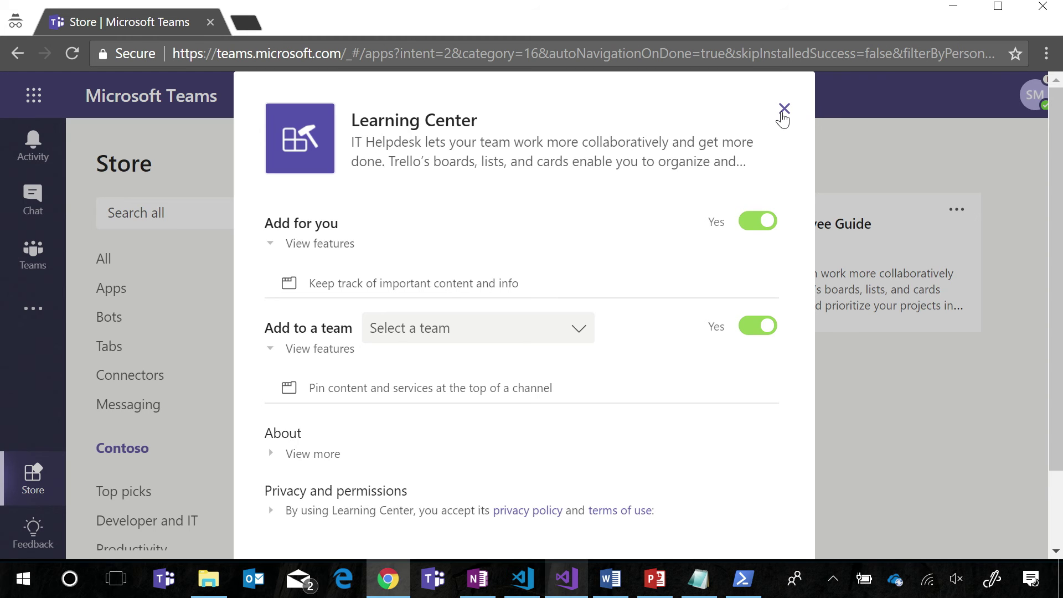
{"action": "key", "text": "alt+Tab"}
{"action": "key", "text": "Tab"}
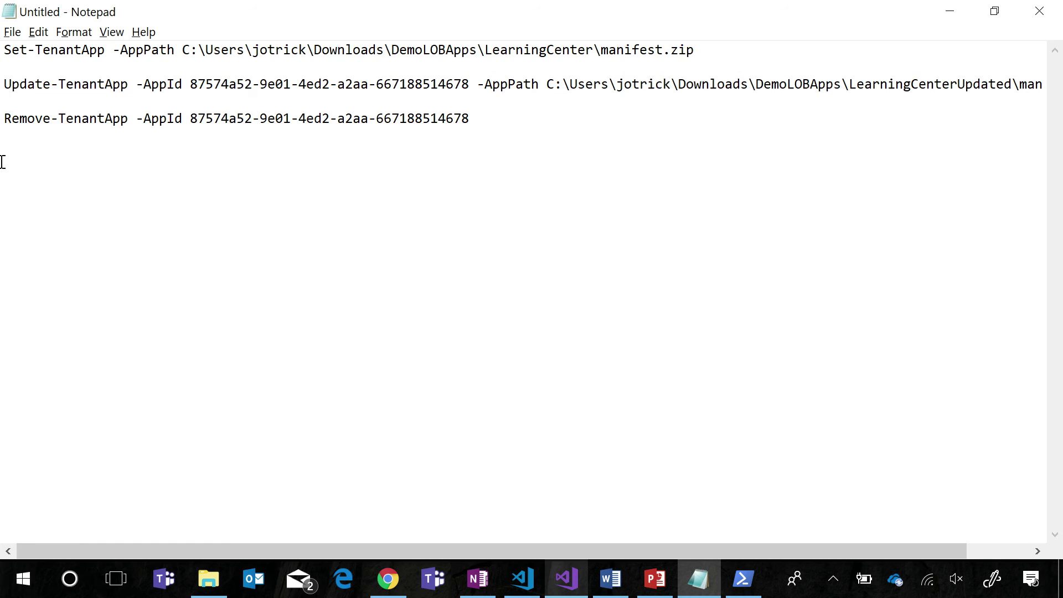
Step: Copy the Update-TenantApp line with LearningCenterUpdated's manifest.zip from Notepad and run it in PowerShell
{"action": "key", "text": "shift+End"}
{"action": "key", "text": "ctrl+c"}
{"action": "key", "text": "alt+Tab"}
{"action": "key", "text": "Tab"}
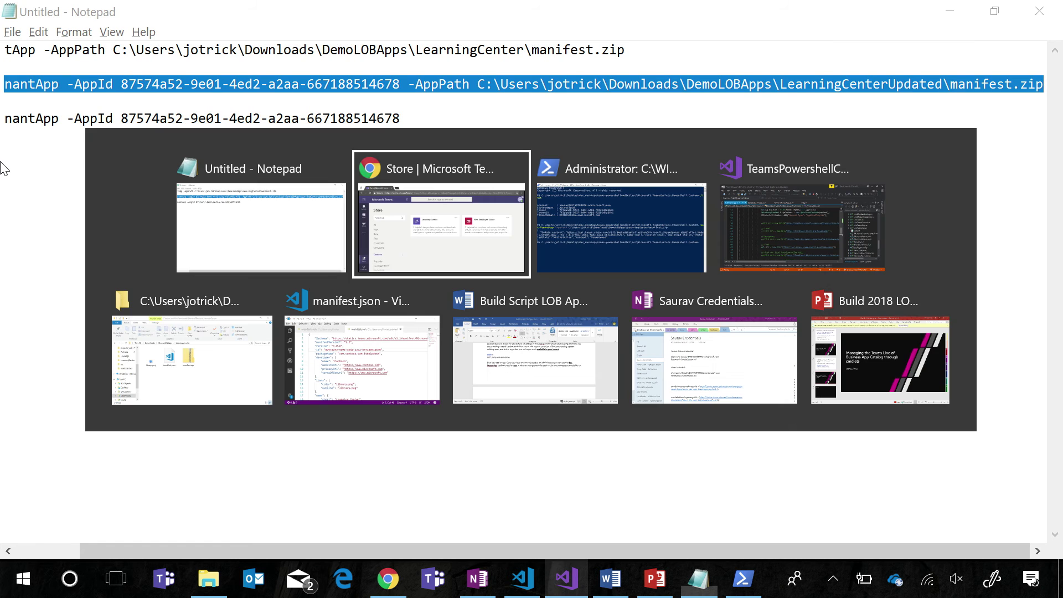
{"action": "key", "text": "ctrl+v"}
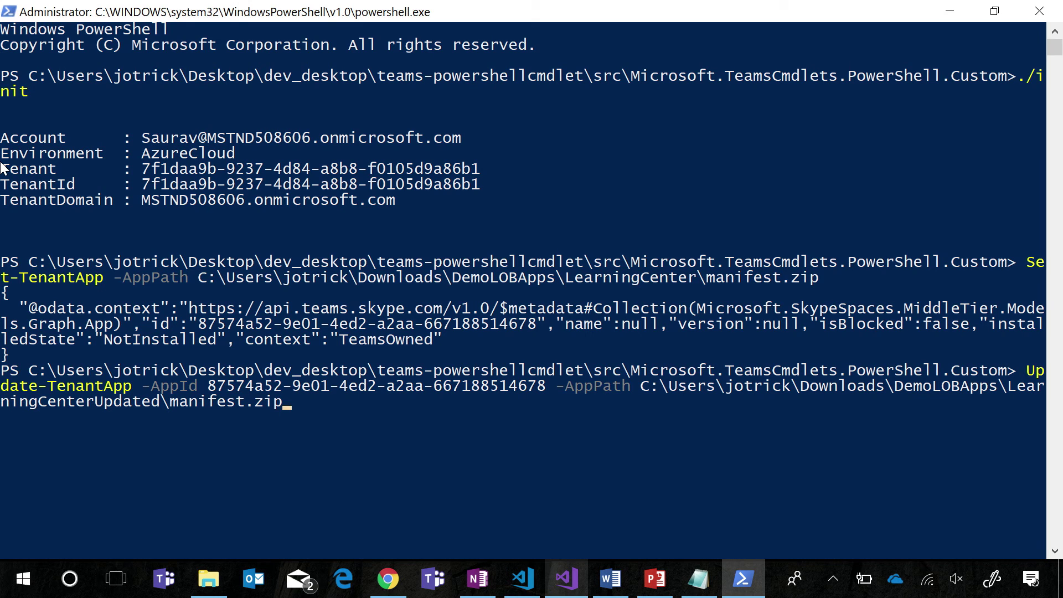
{"action": "key", "text": "Return"}
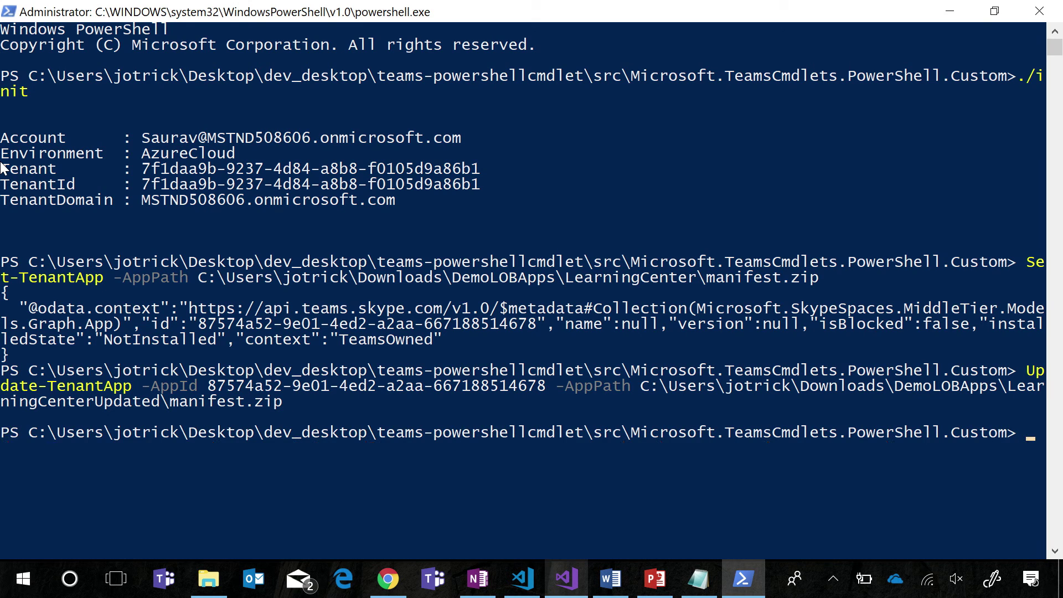
{"action": "key", "text": "alt+Tab"}
{"action": "key", "text": "alt+Tab"}
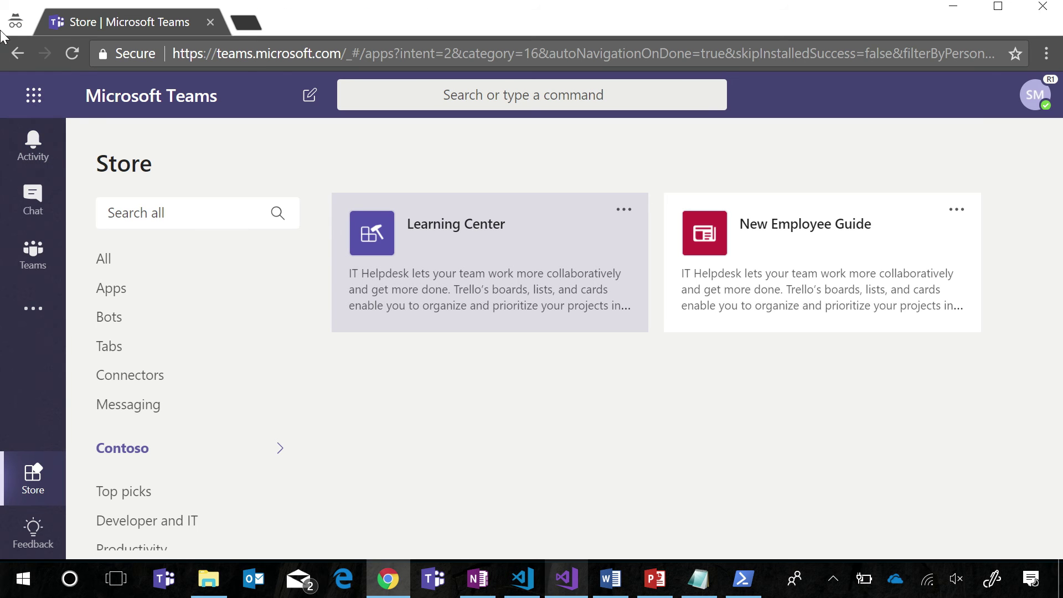
Step: Reload the Store and verify the Contoso Learning Center details now list a chat bot
{"action": "left_click", "coordinate": [78, 61]}
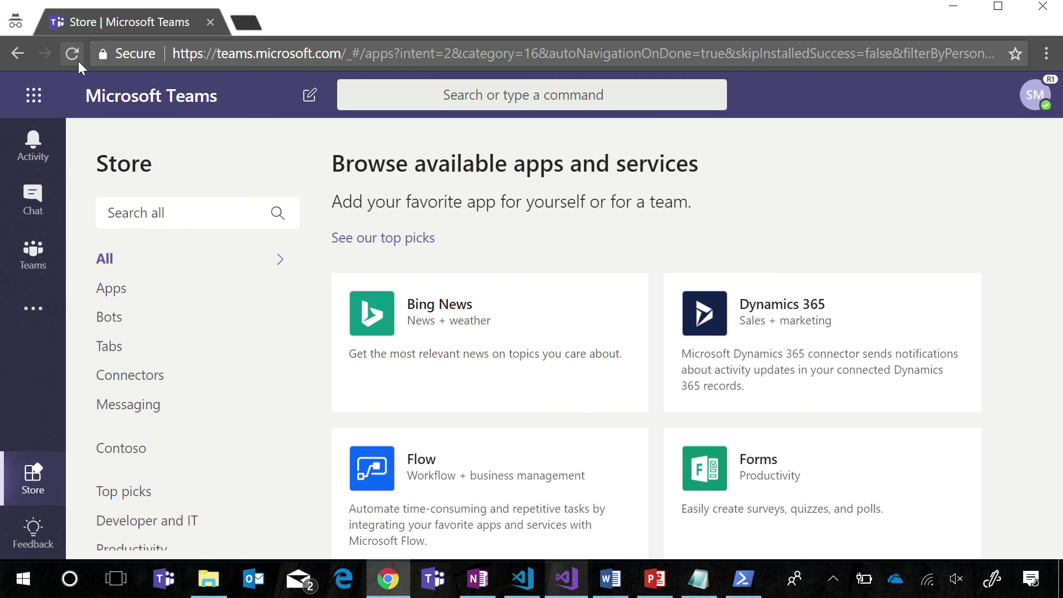
{"action": "left_click", "coordinate": [123, 451]}
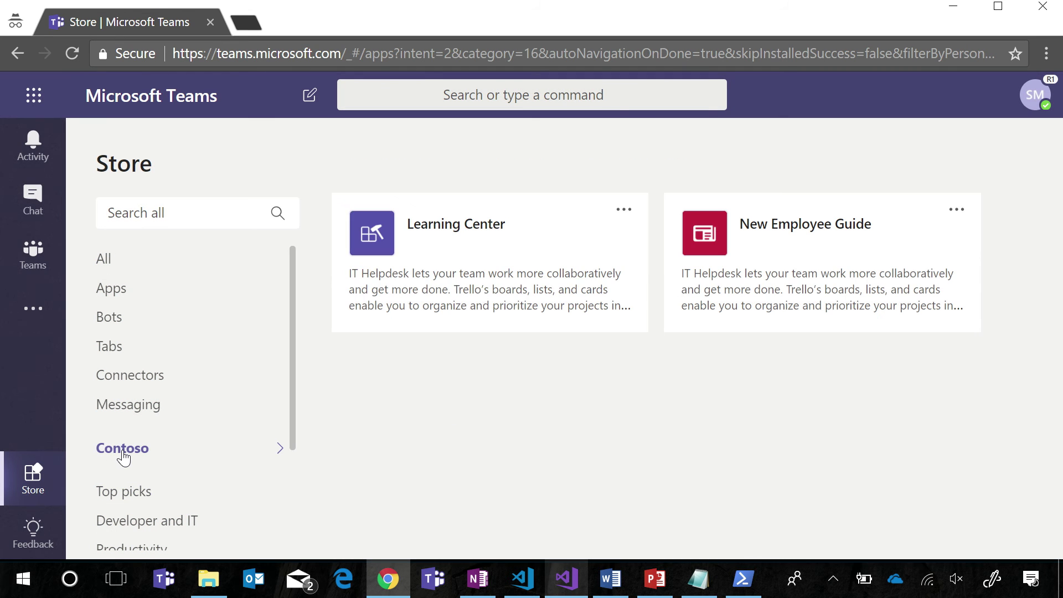
{"action": "left_click", "coordinate": [439, 298]}
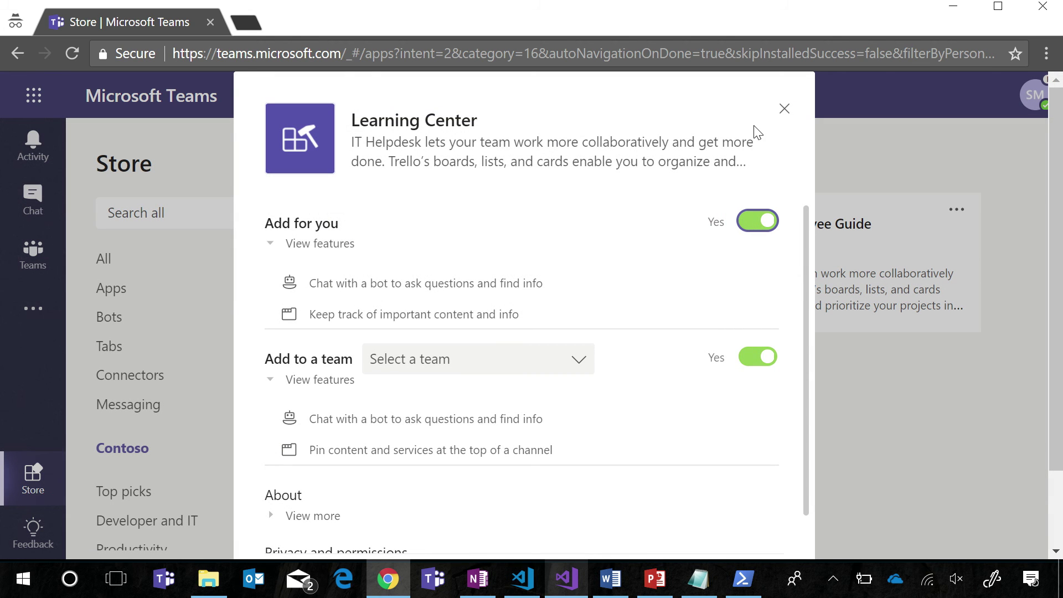
{"action": "left_click", "coordinate": [784, 109]}
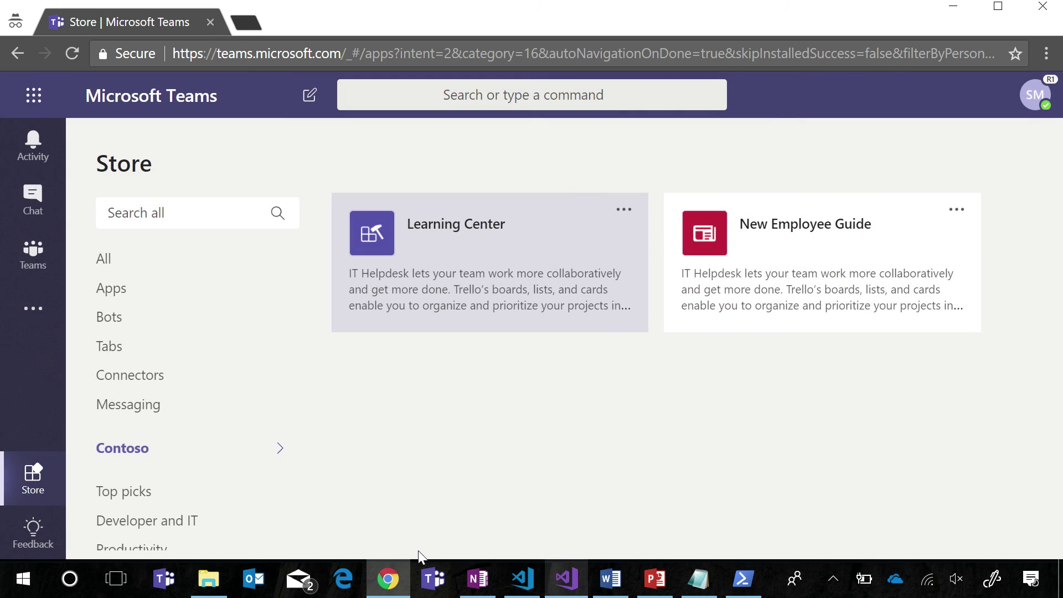
{"action": "key", "text": "alt+Tab"}
{"action": "key", "text": "alt+Tab"}
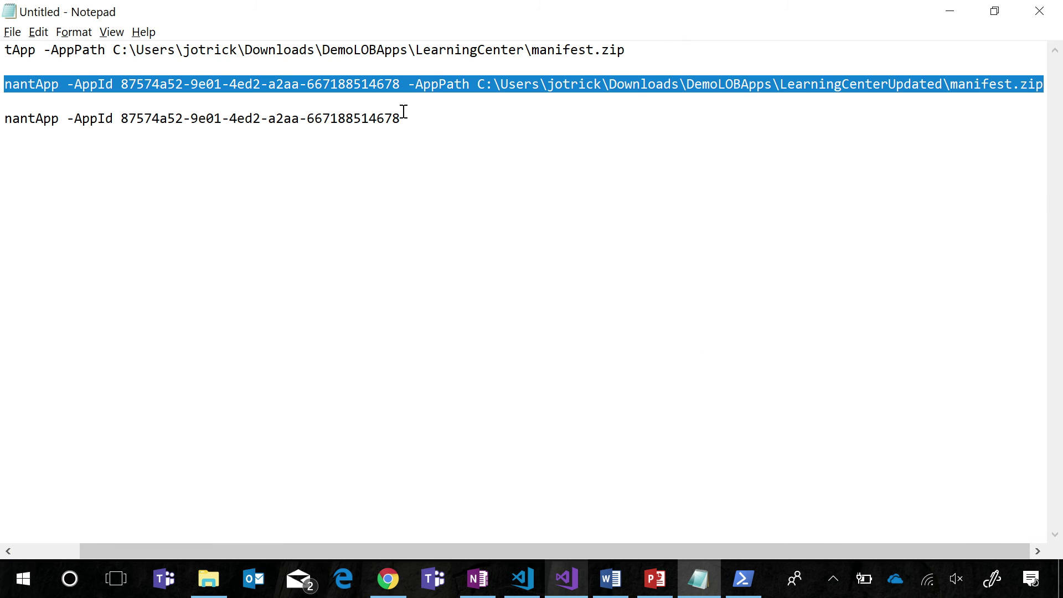
Step: Copy the Remove-TenantApp line from Notepad and run it in PowerShell to delete Learning Center
{"action": "left_click", "coordinate": [403, 121]}
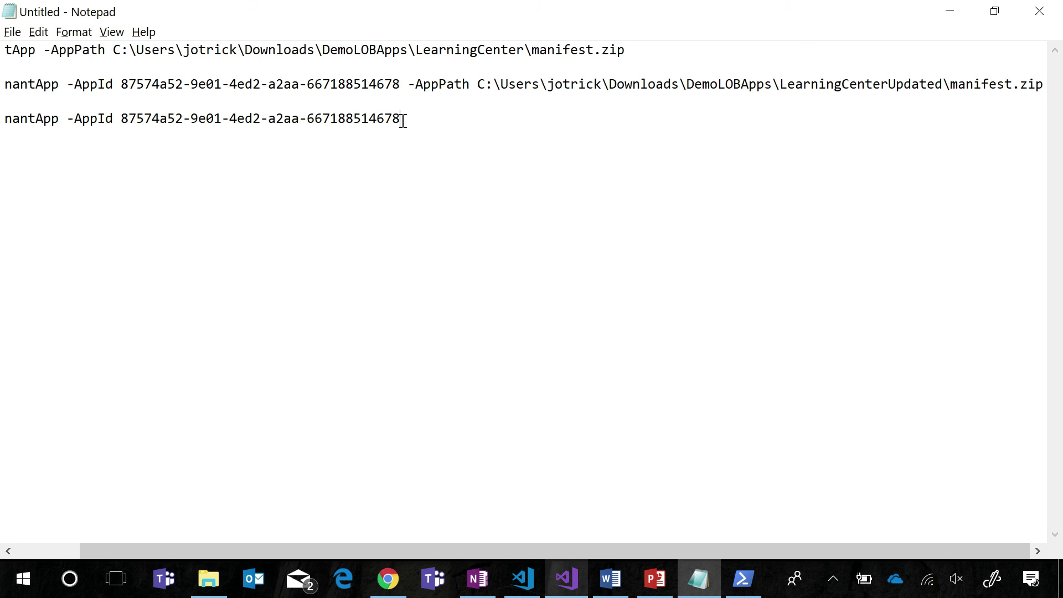
{"action": "key", "text": "shift+Home"}
{"action": "key", "text": "ctrl+c"}
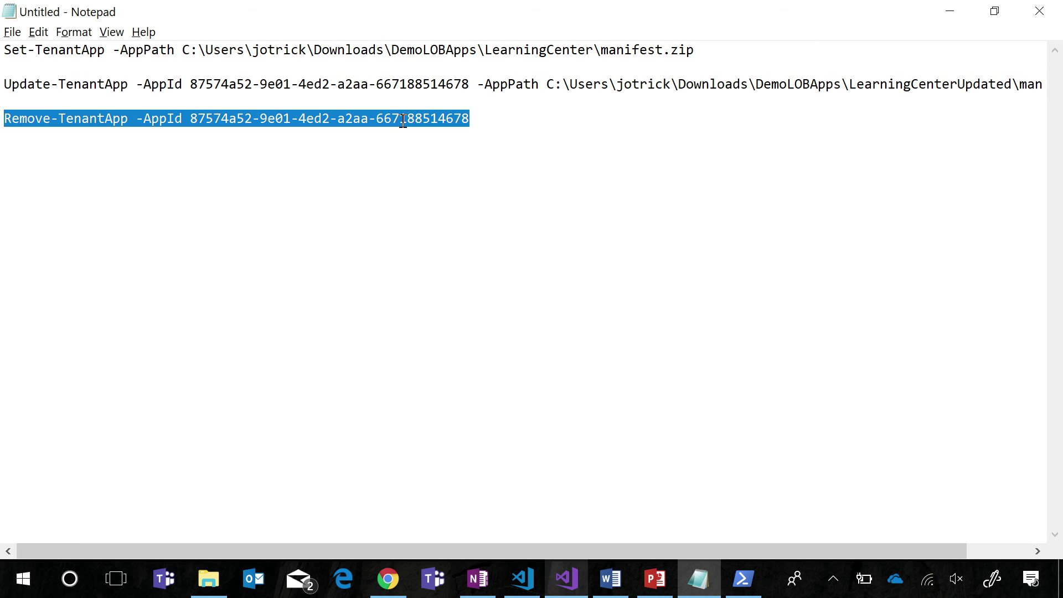
{"action": "key", "text": "alt+Tab"}
{"action": "key", "text": "Tab"}
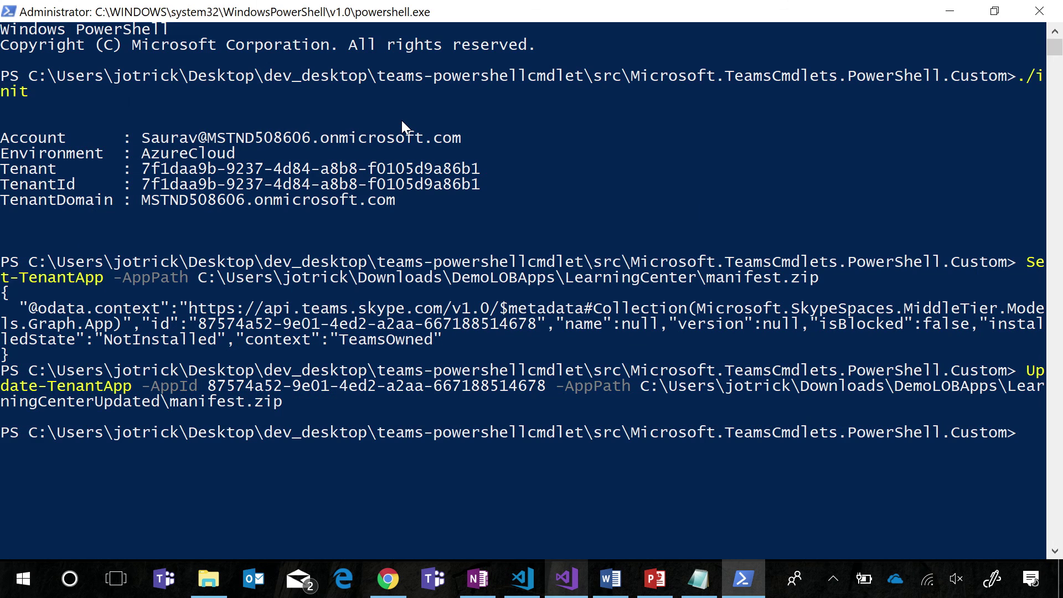
{"action": "key", "text": "ctrl+v"}
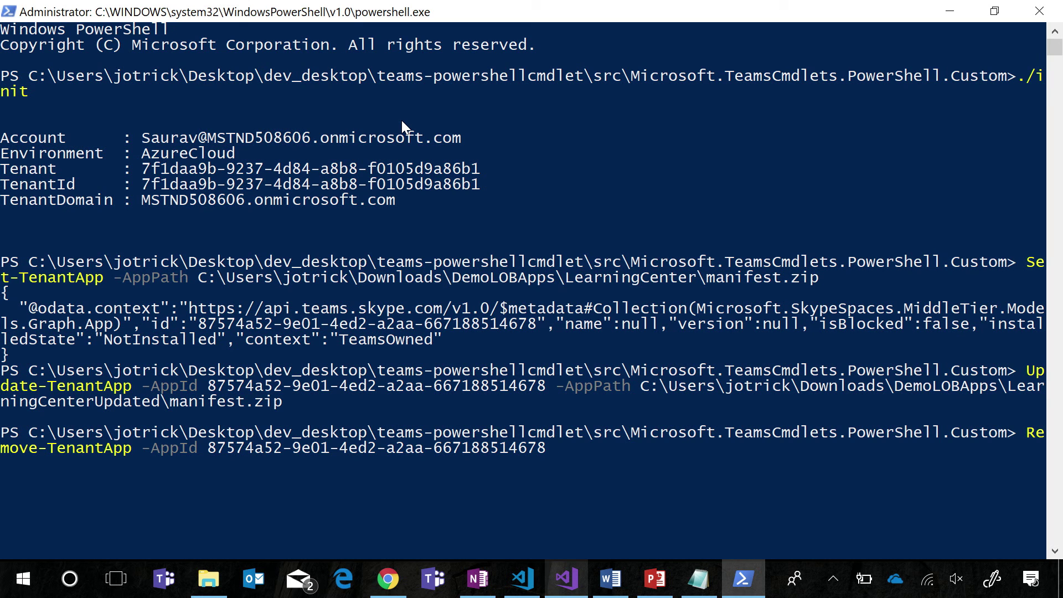
{"action": "key", "text": "Return"}
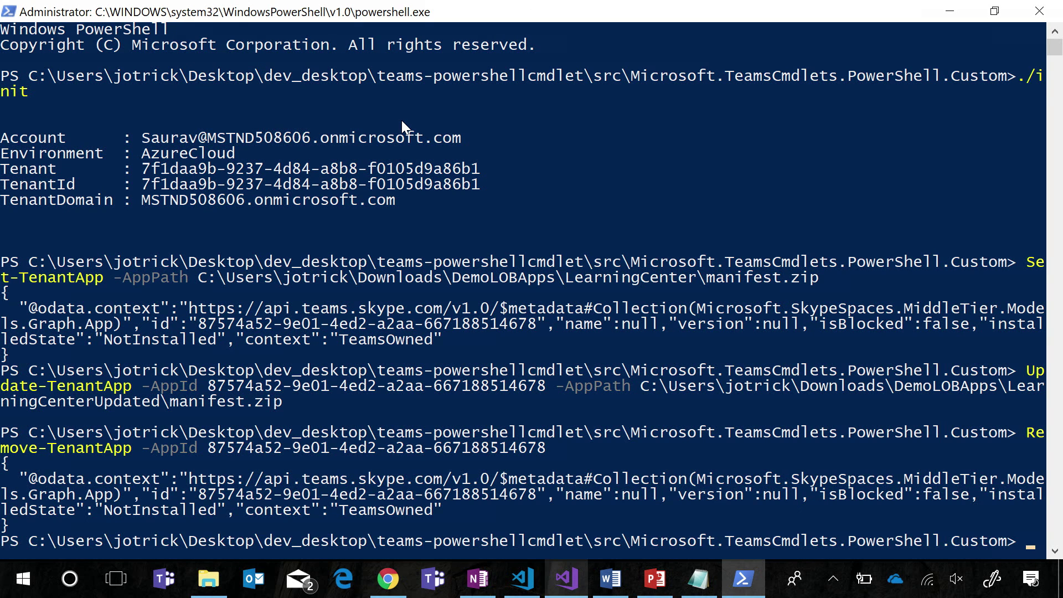
{"action": "key", "text": "alt+Tab"}
{"action": "key", "text": "alt+Tab"}
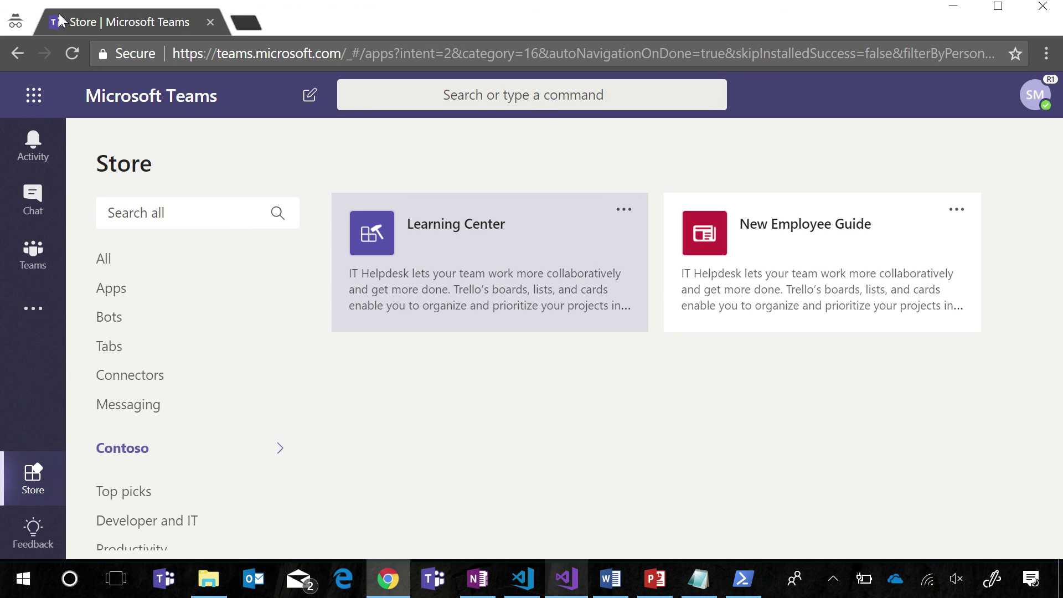
Step: Reload the Teams Store and check that Contoso lists only New Employee Guide
{"action": "left_click", "coordinate": [71, 55]}
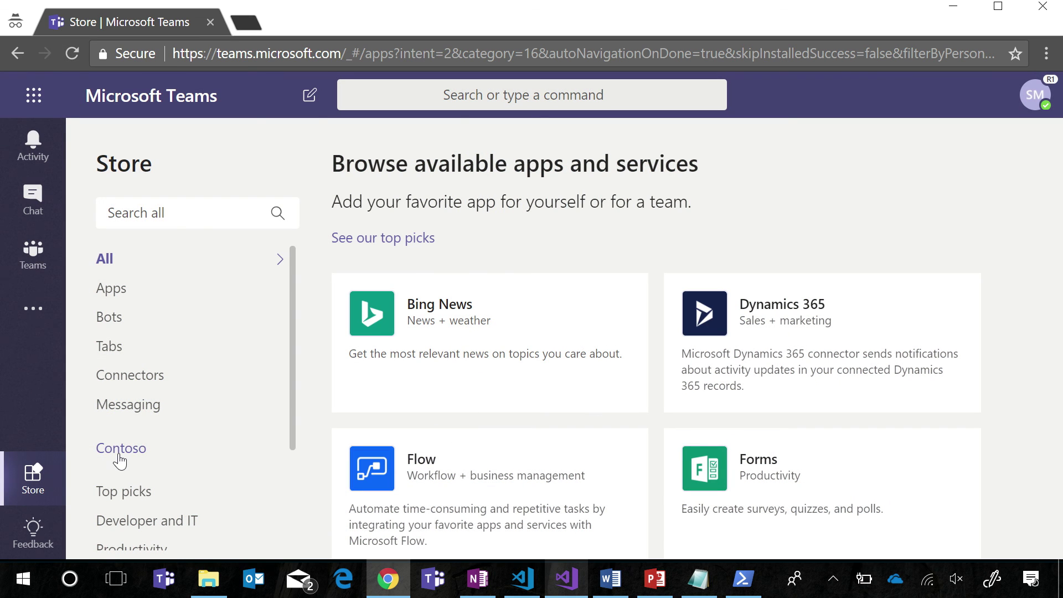
{"action": "left_click", "coordinate": [119, 449]}
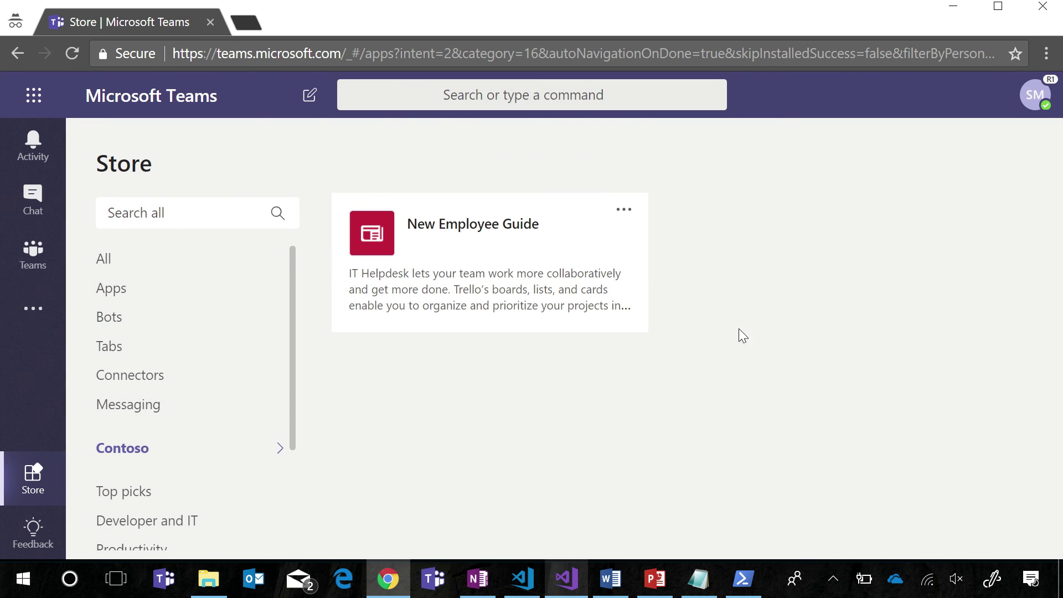